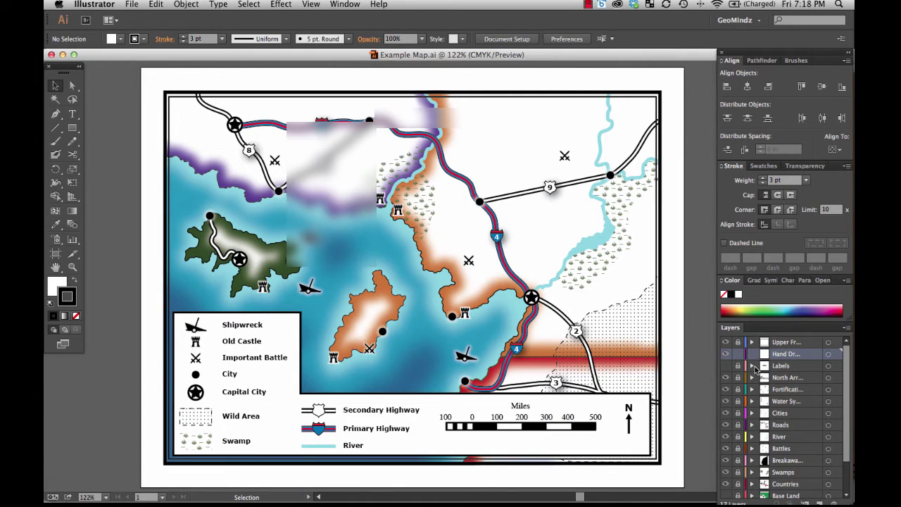
- Place Hand_Map.jpg as a linked image about 7.02 by 5.97 in over the middle of the map
click(133, 4)
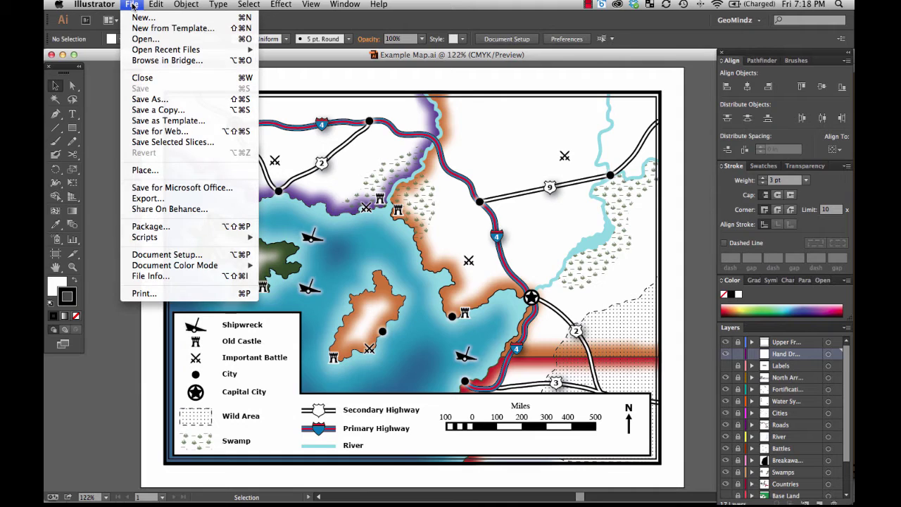
click(217, 171)
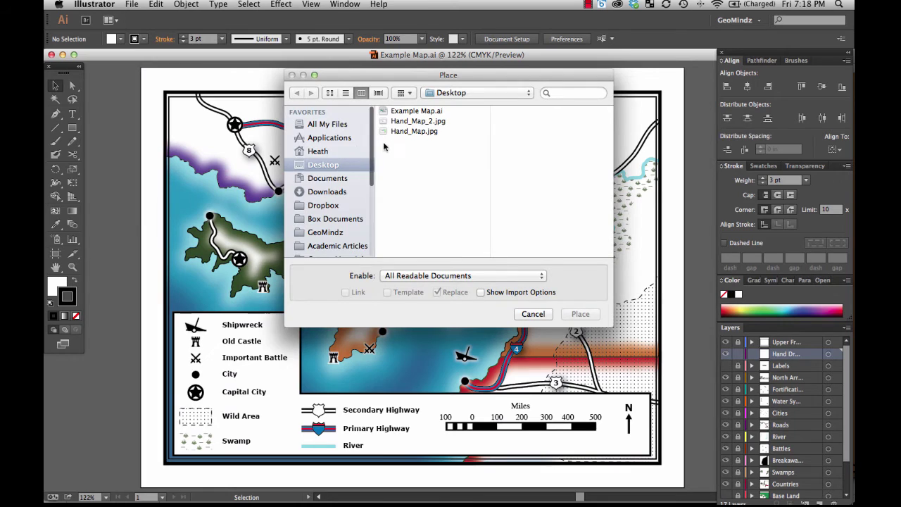
click(414, 132)
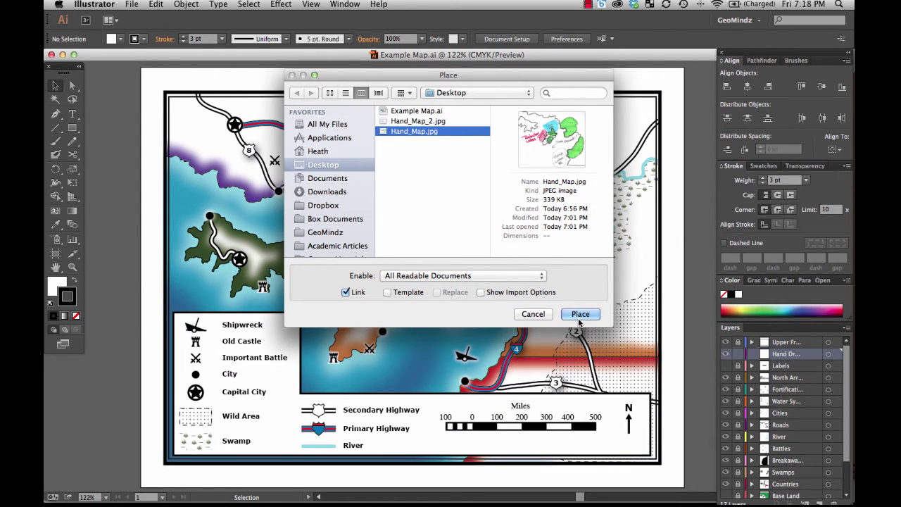
click(578, 314)
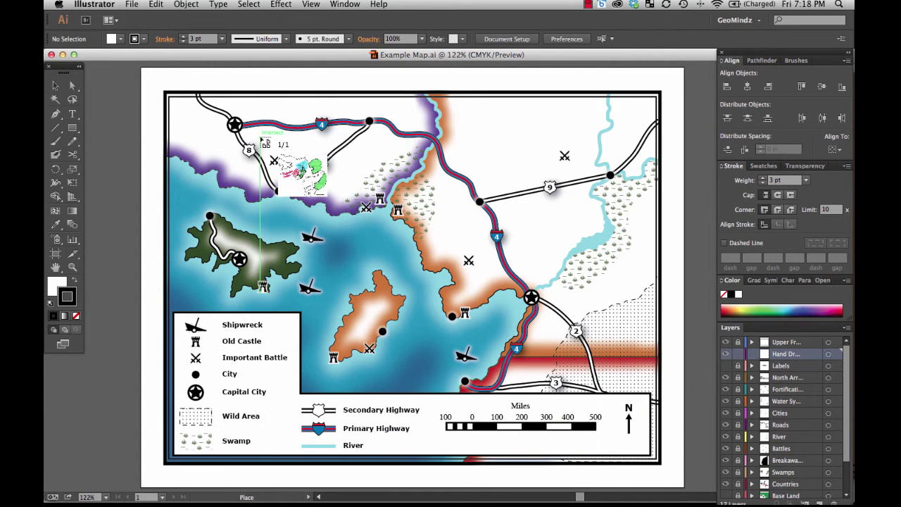
drag(262, 140, 633, 448)
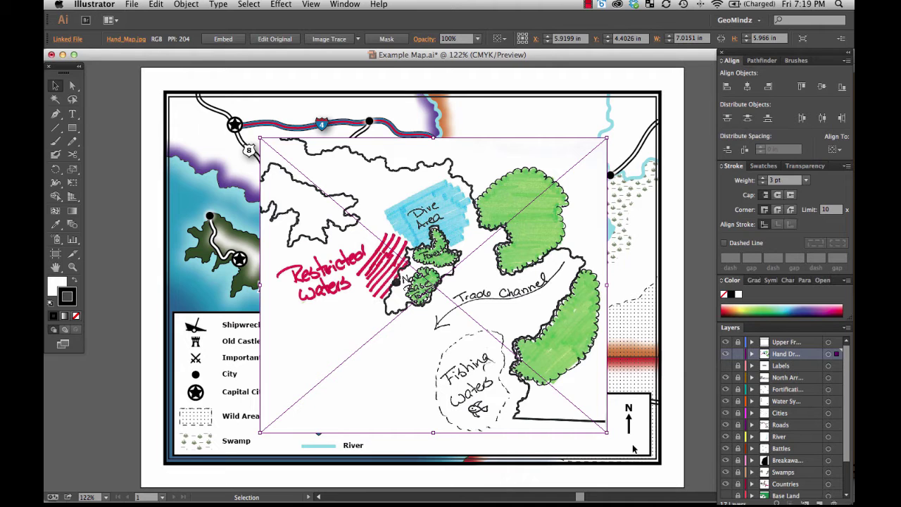
mouse_move(387, 215)
mouse_down()
mouse_move(378, 203)
mouse_move(395, 168)
mouse_move(340, 251)
mouse_move(329, 247)
mouse_move(362, 262)
mouse_up()
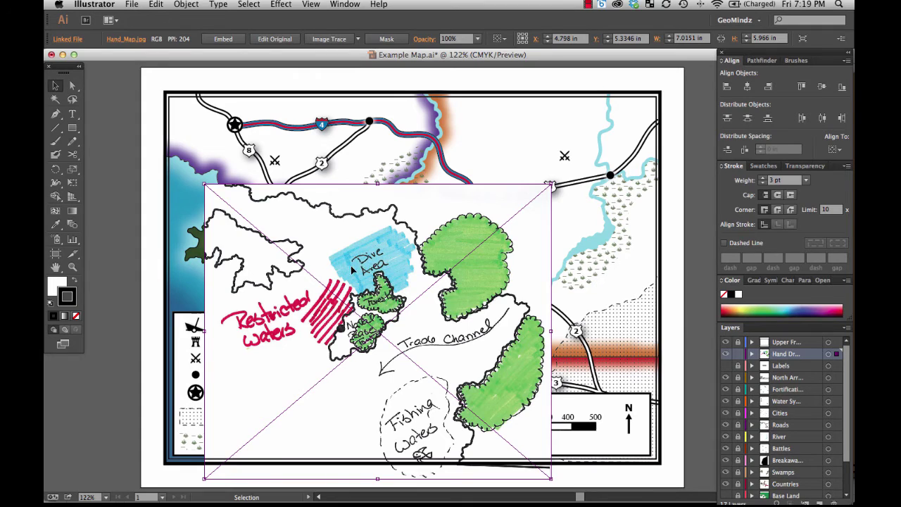
drag(355, 270, 409, 225)
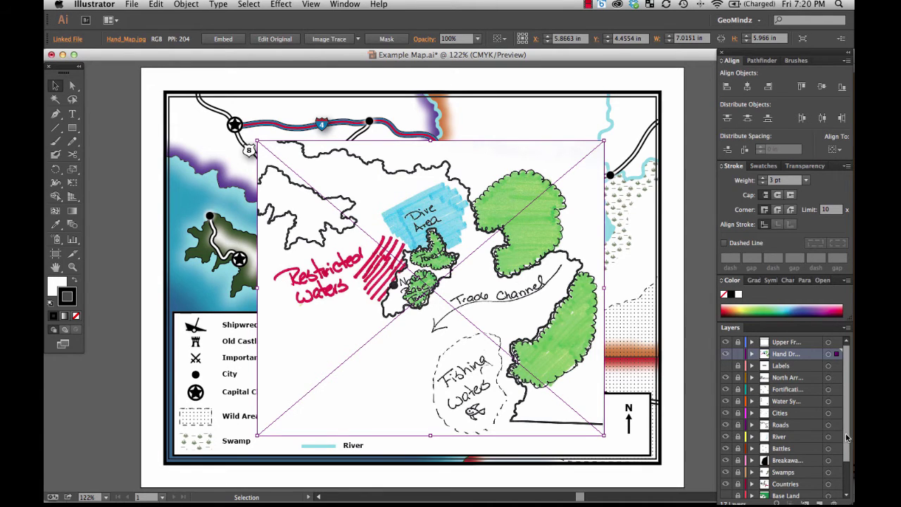
- Move the hand-drawn layer below Battles and hide all the layers from Battles up to the north arrow layer
drag(785, 355, 793, 449)
scroll(838, 428, down, 1)
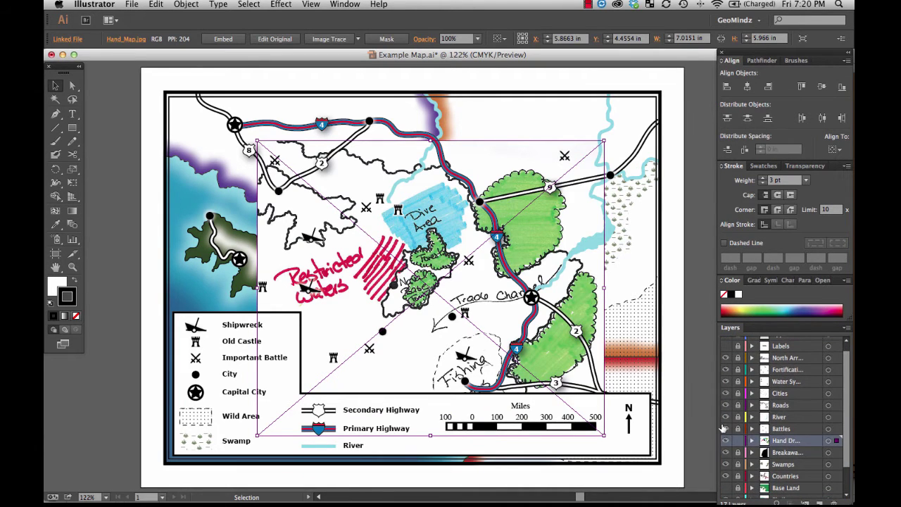
drag(724, 416, 725, 345)
drag(848, 415, 844, 447)
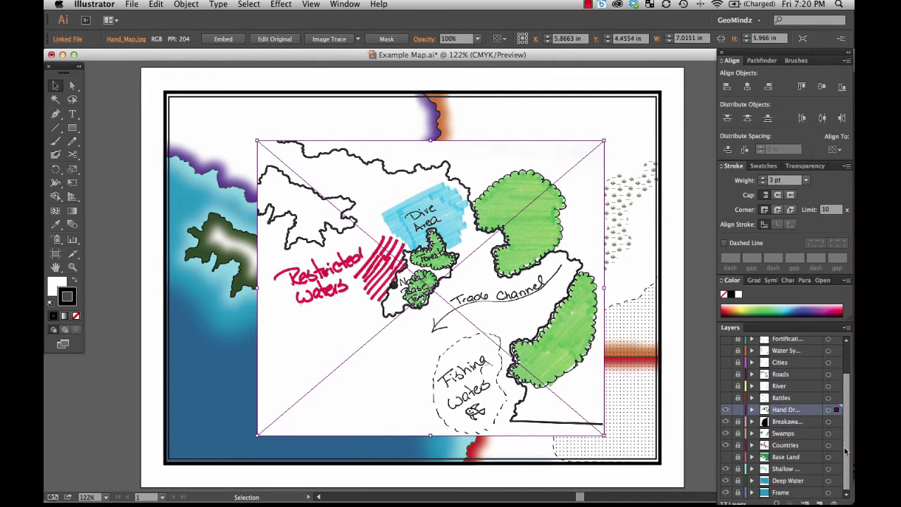
- Move the hand-drawn layer directly beneath Base Land, with Base Land shown and the Breakaway and Countries layers hidden
drag(782, 412, 779, 462)
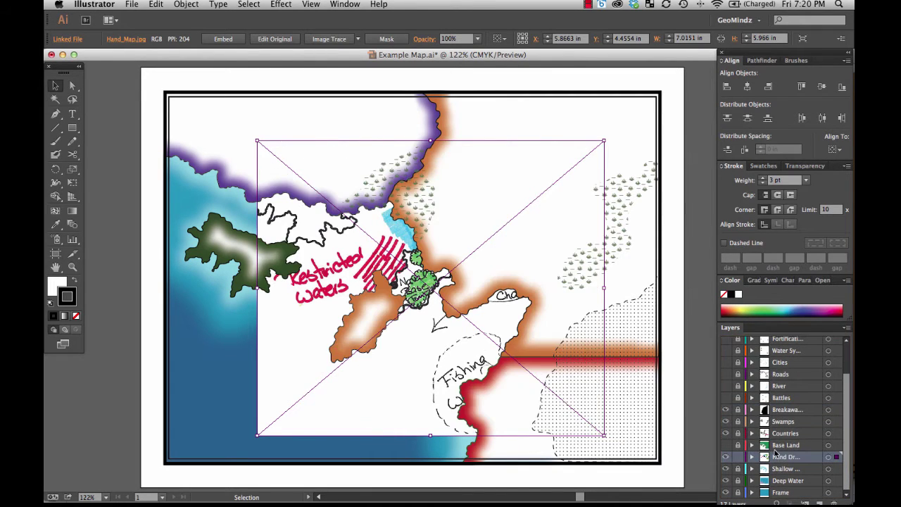
click(725, 445)
click(724, 409)
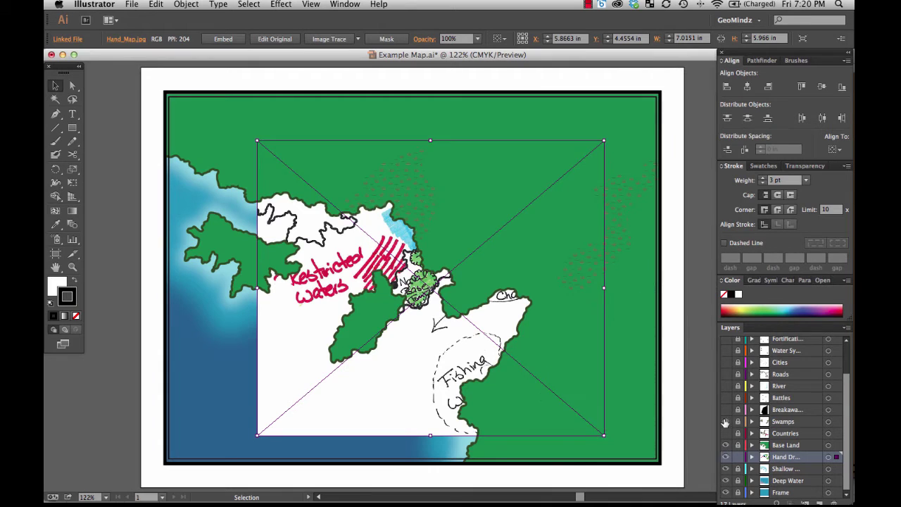
- Move the hand-drawn map over the coastline and enlarge it to about 7.24 by 6.22 in
mouse_move(346, 400)
mouse_down()
mouse_move(364, 404)
mouse_move(343, 424)
mouse_move(339, 409)
mouse_up()
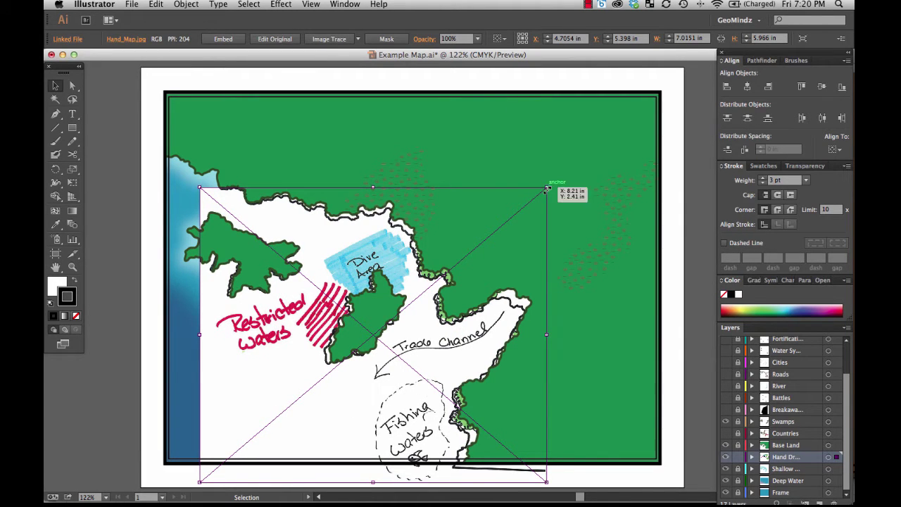
drag(546, 188, 552, 178)
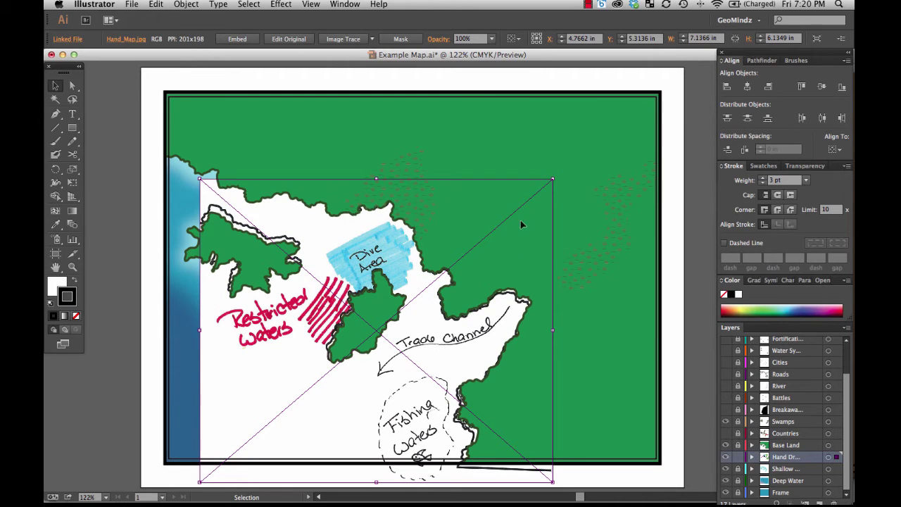
drag(375, 178, 375, 173)
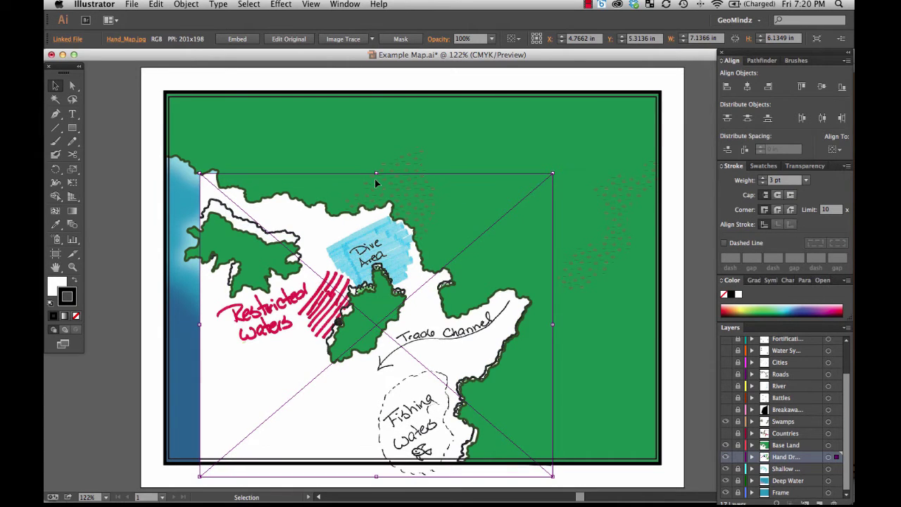
drag(552, 475, 556, 479)
drag(448, 416, 446, 420)
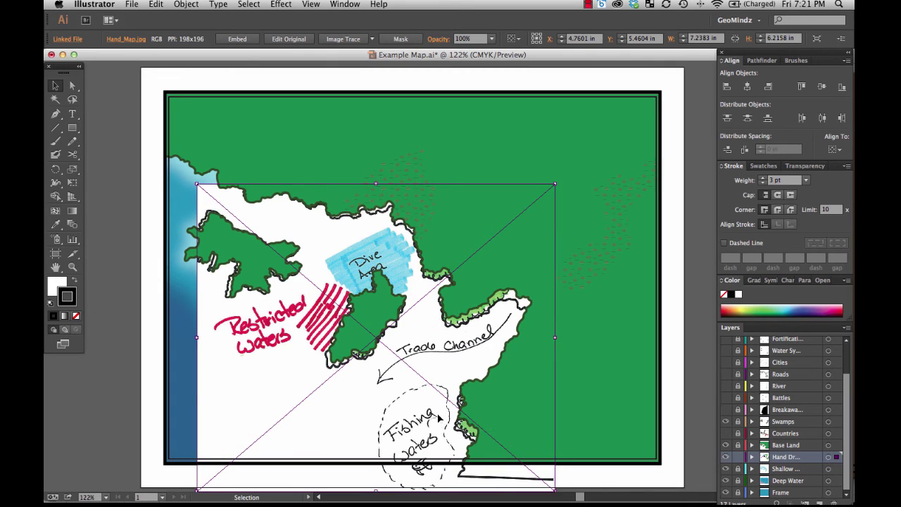
- Resize the hand-drawn map to about 7.16 by 5.99 in and reposition it against the green land's edges
click(196, 342)
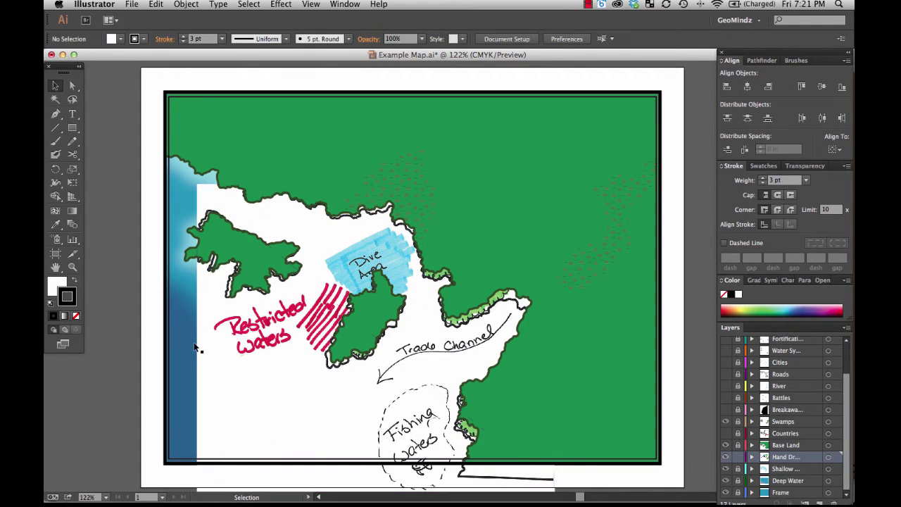
click(198, 342)
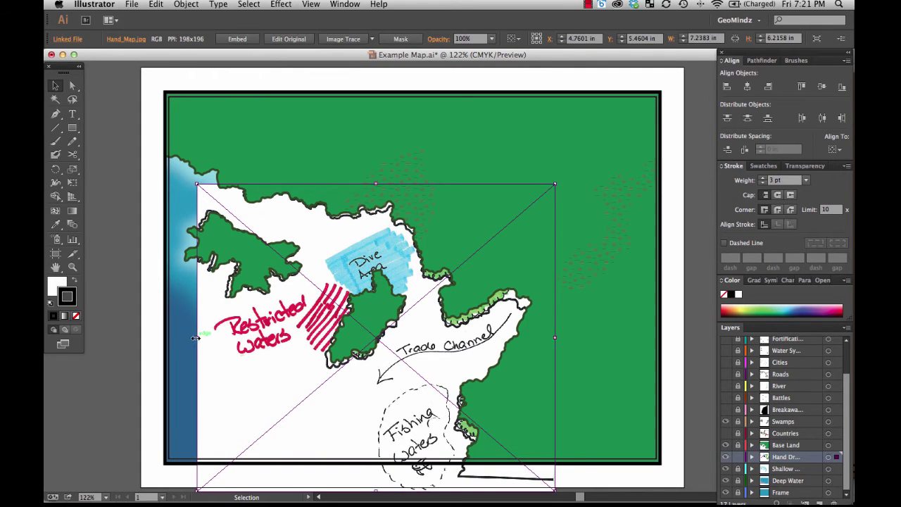
drag(197, 336, 200, 337)
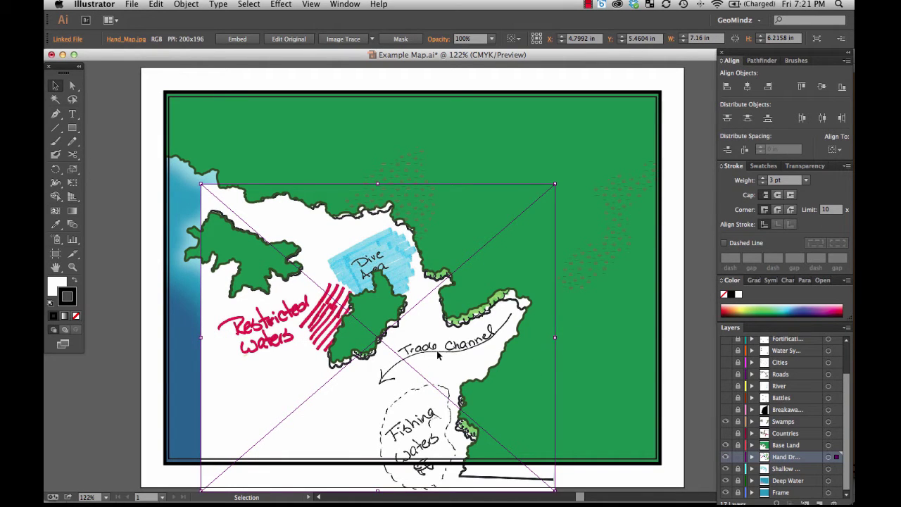
drag(437, 355, 440, 353)
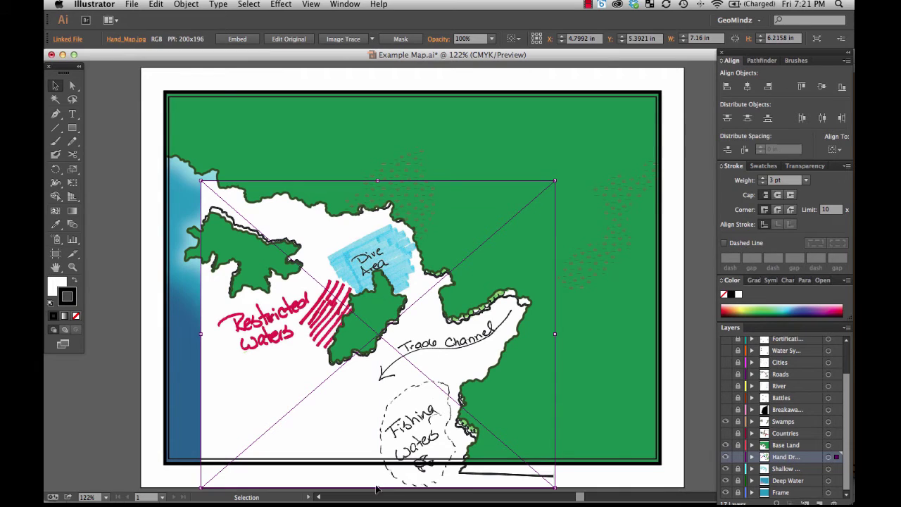
drag(378, 487, 379, 481)
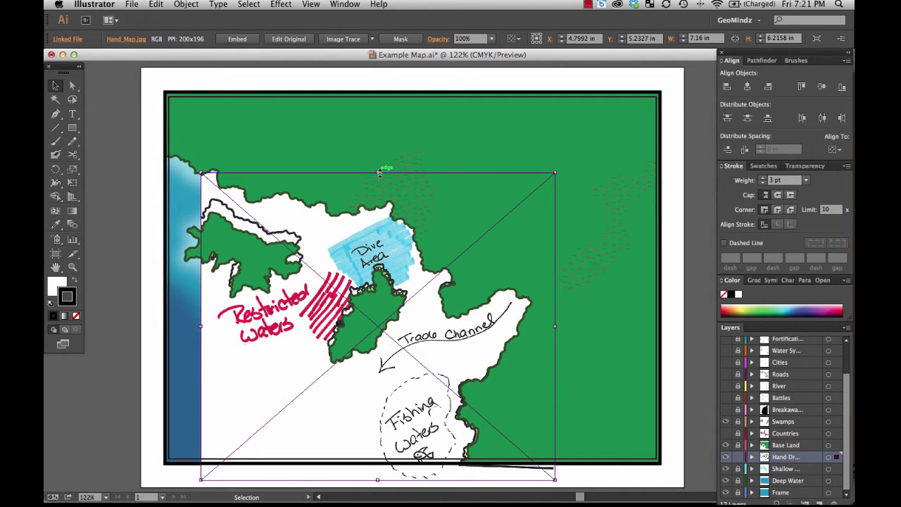
drag(377, 176, 375, 189)
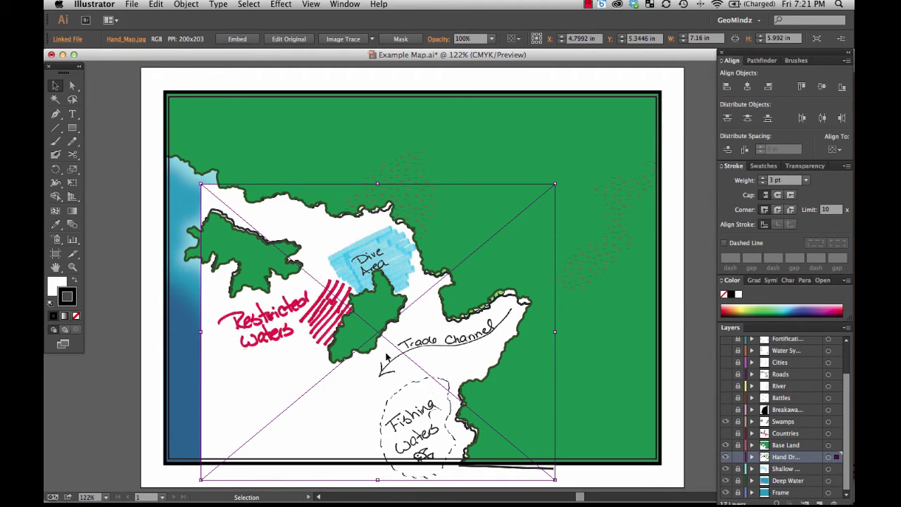
drag(387, 358, 390, 359)
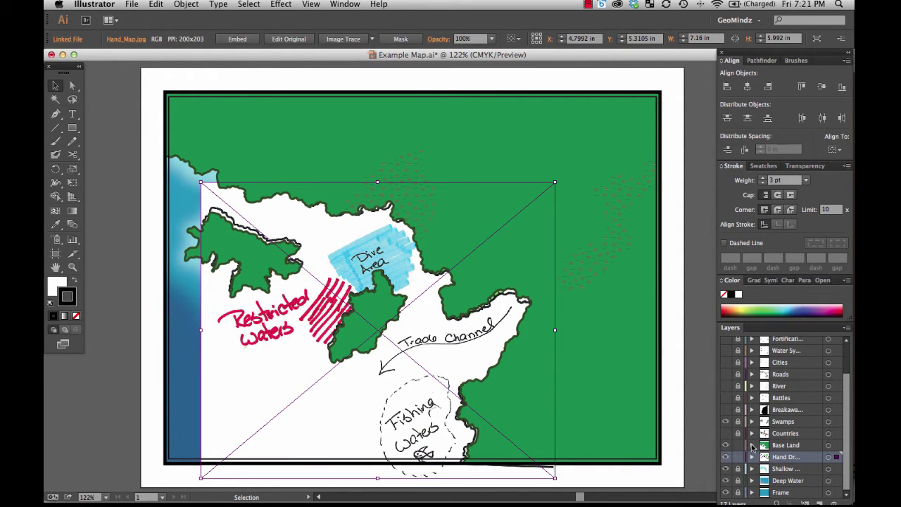
- Remove the fill from the Base Land shapes, keeping their outlines, and hide the Swamps layer
click(836, 445)
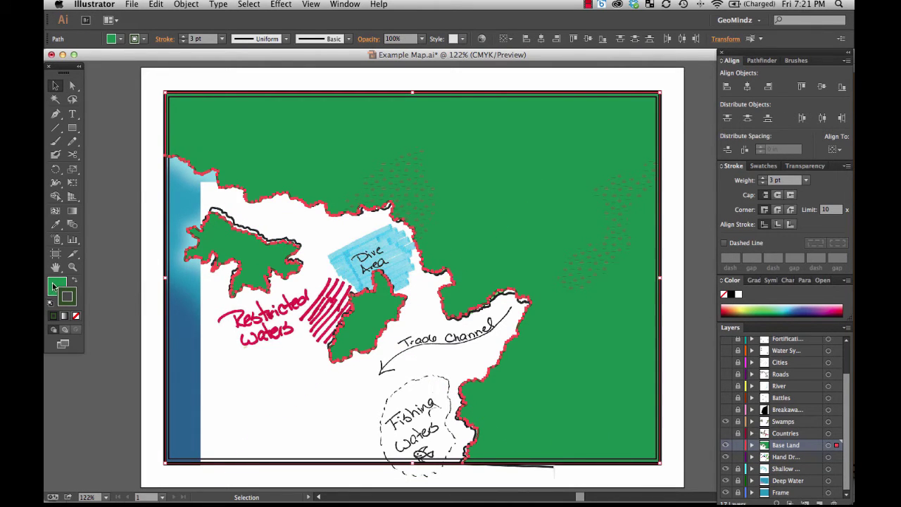
click(76, 316)
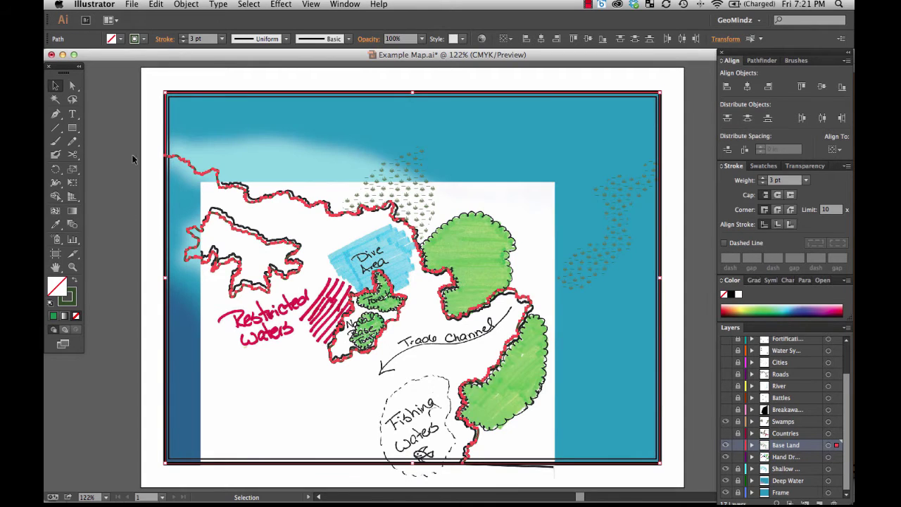
click(725, 420)
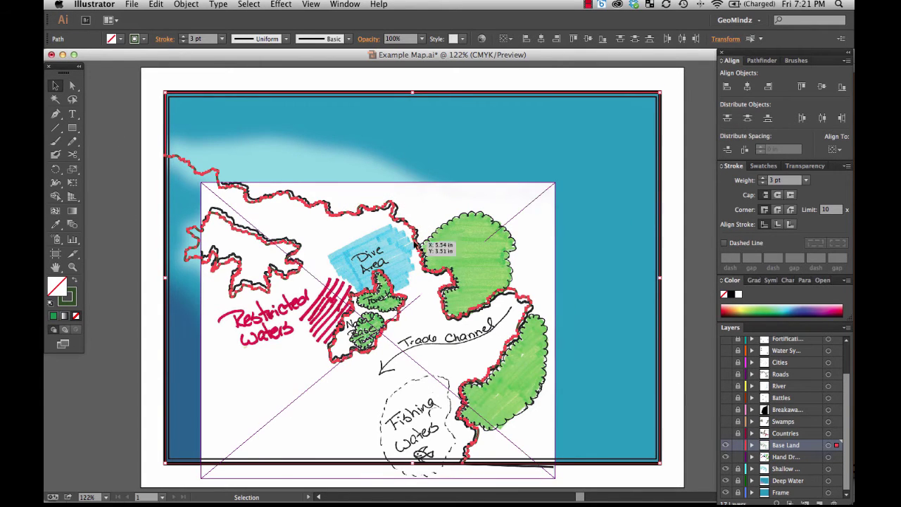
- Shift the hand-drawn map toward the land outlines and rescale it to about 7.07 by 5.80 in
click(522, 225)
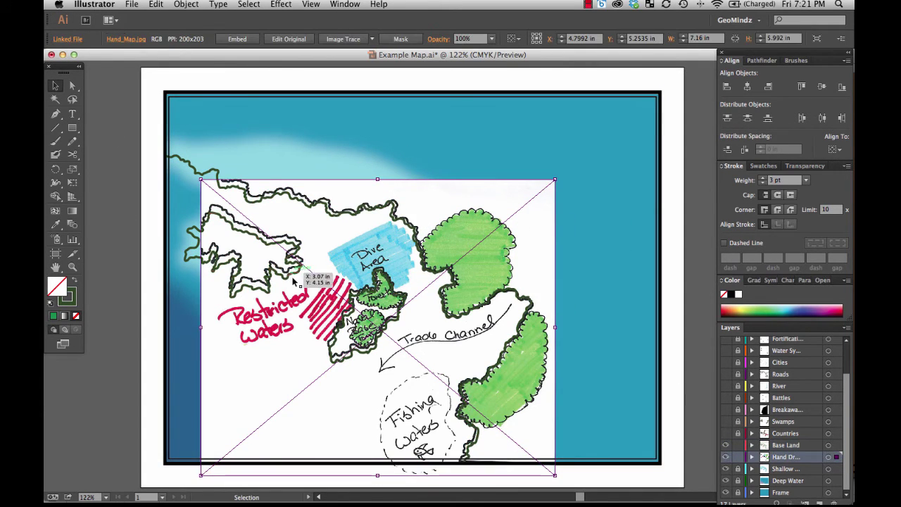
drag(201, 181, 193, 189)
click(359, 328)
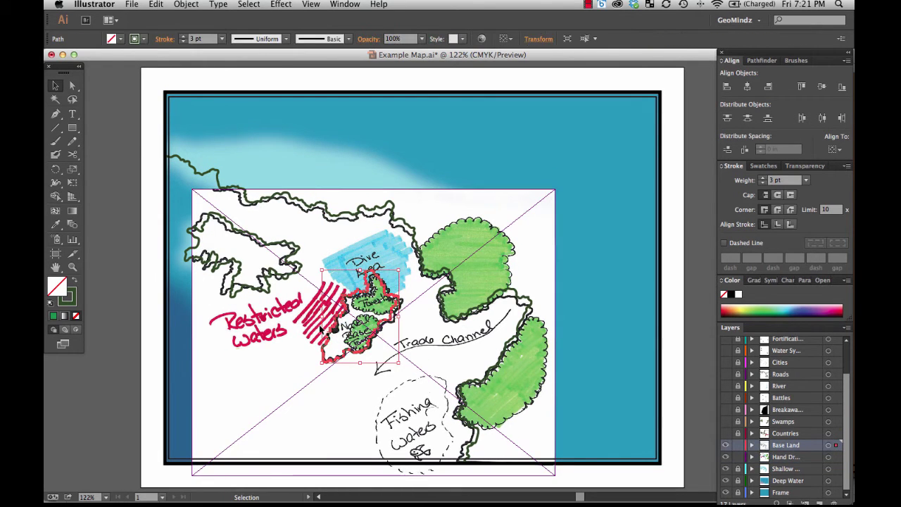
drag(233, 383, 239, 385)
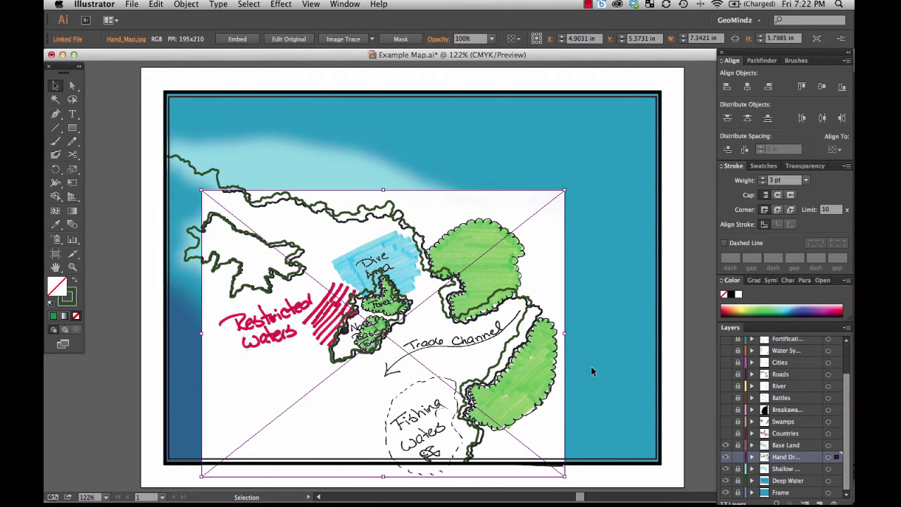
drag(565, 332, 551, 333)
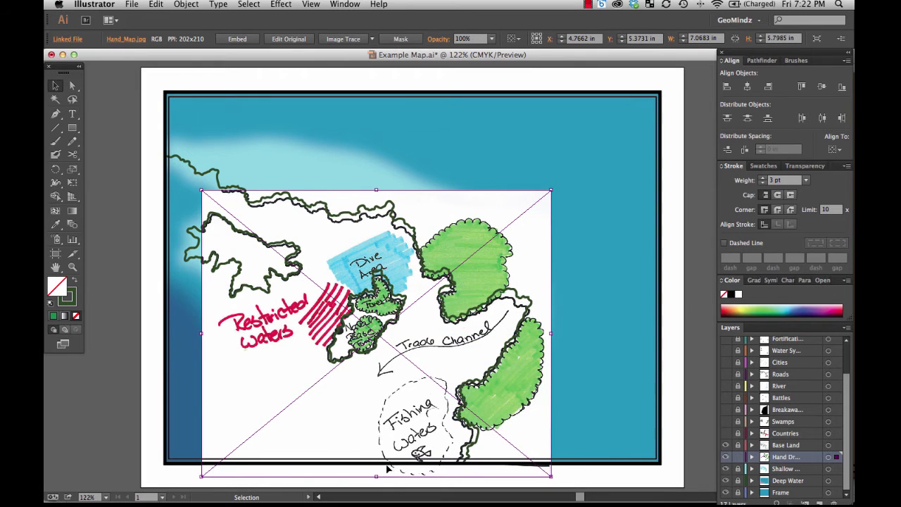
- Stretch the hand-drawn map from its edges and corners to about 7.21 by 5.92 in to match the coastline
drag(376, 476, 376, 467)
drag(551, 469, 556, 479)
drag(207, 197, 200, 189)
drag(379, 187, 378, 181)
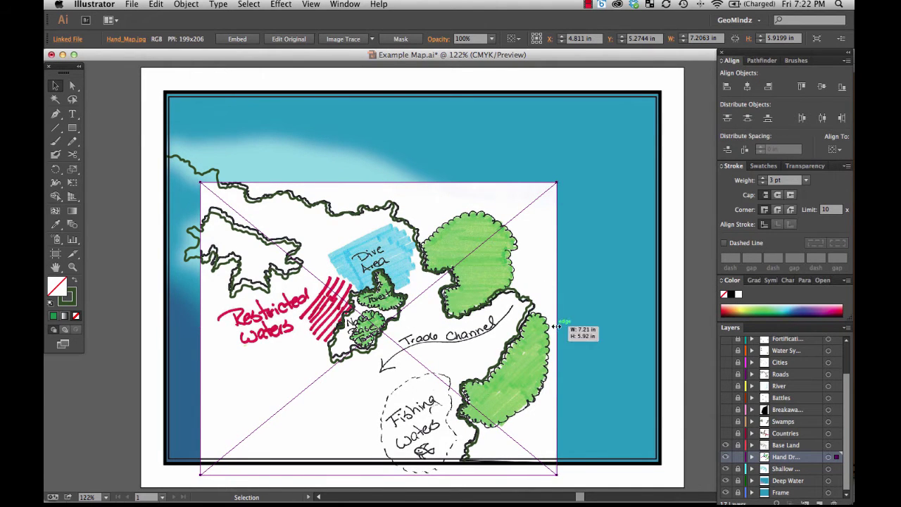
- Reduce the hand-drawn map to about 7.08 by 5.79 in and nudge it upward along the coastline
mouse_move(557, 183)
mouse_down()
mouse_move(547, 193)
mouse_move(550, 186)
mouse_up()
key(Up)
key(Up)
key(Up)
key(Up)
key(Up)
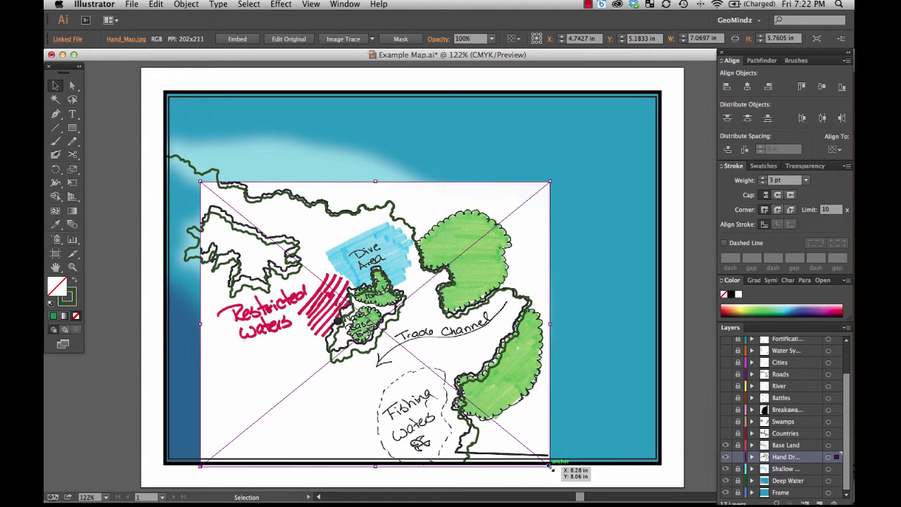
mouse_move(552, 467)
mouse_down()
mouse_move(542, 463)
mouse_move(550, 467)
mouse_up()
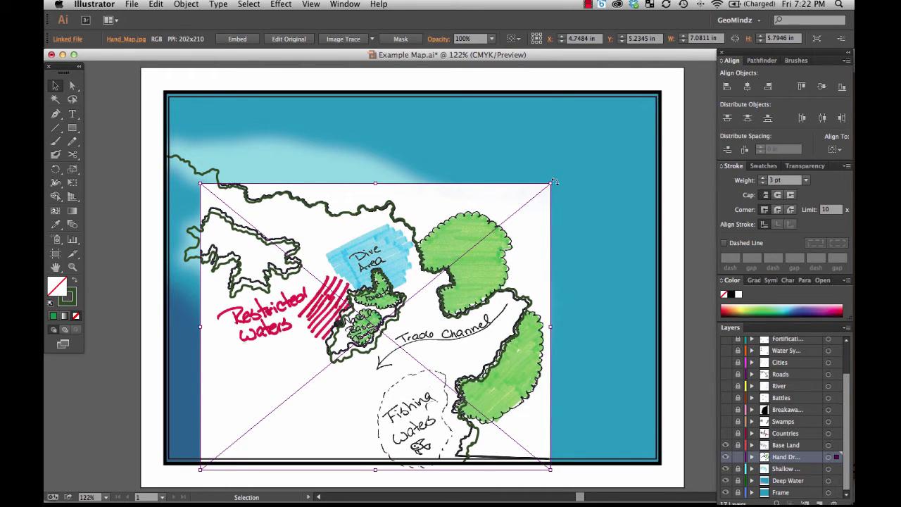
- Rotate the hand-drawn map slightly counterclockwise, then reposition and enlarge it so its coastline follows the Base Land outlines
drag(553, 183, 537, 200)
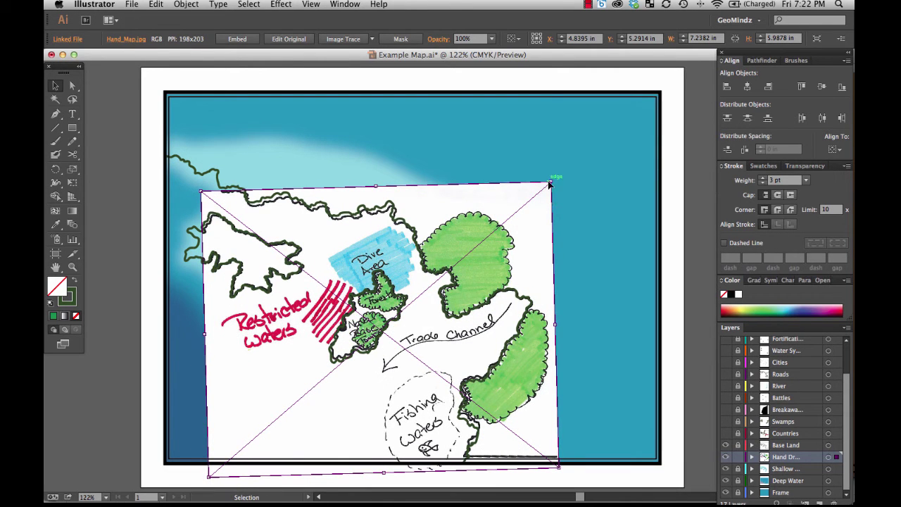
drag(551, 184, 501, 241)
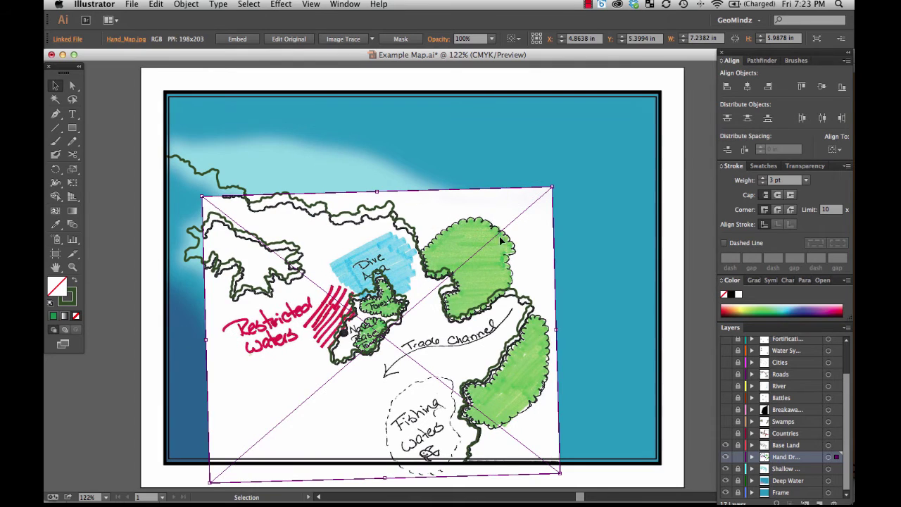
drag(205, 201, 196, 188)
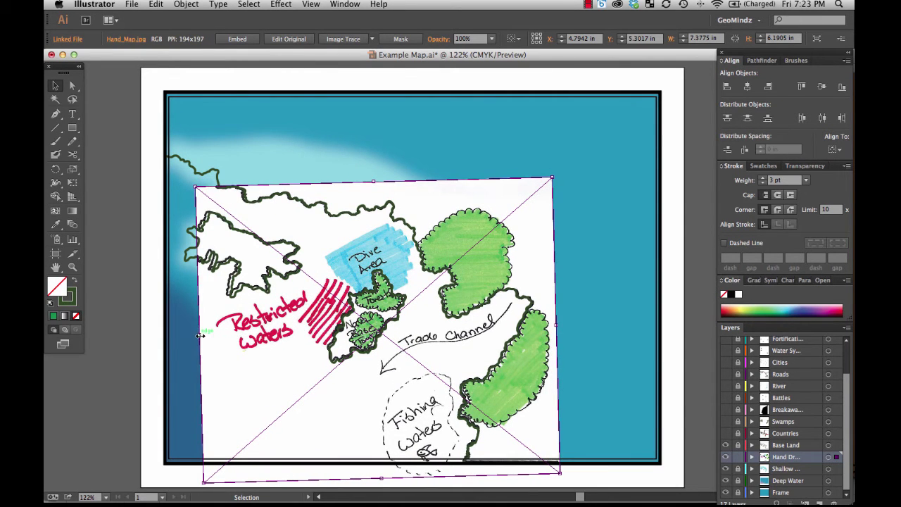
- Narrow the hand-drawn map to about 7.27 by 6.19 in and fine-tune its position so its coastline matches the Base Land outlines
drag(198, 336, 207, 331)
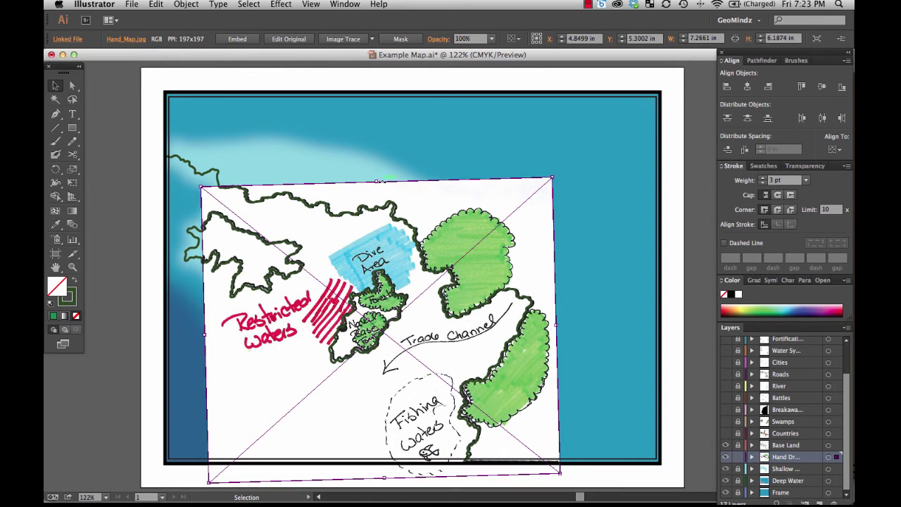
drag(378, 183, 364, 203)
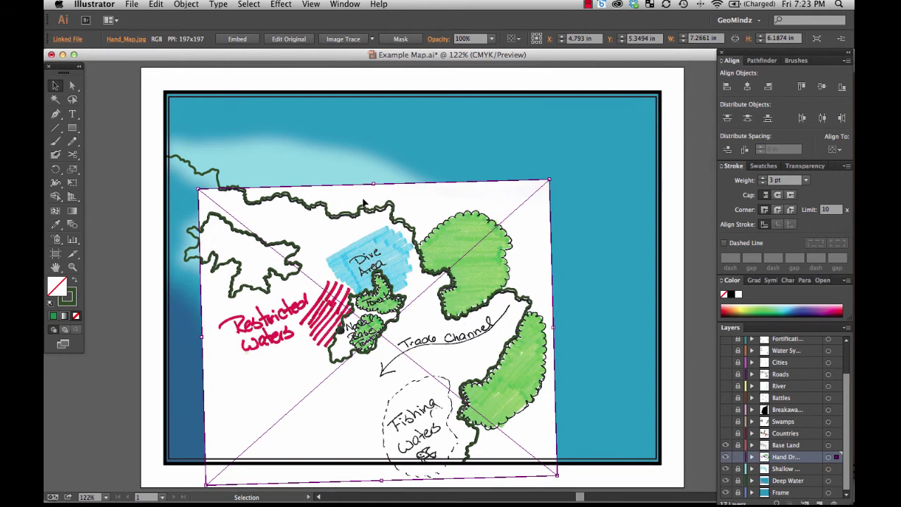
key(Up)
key(Up)
key(Up)
key(Up)
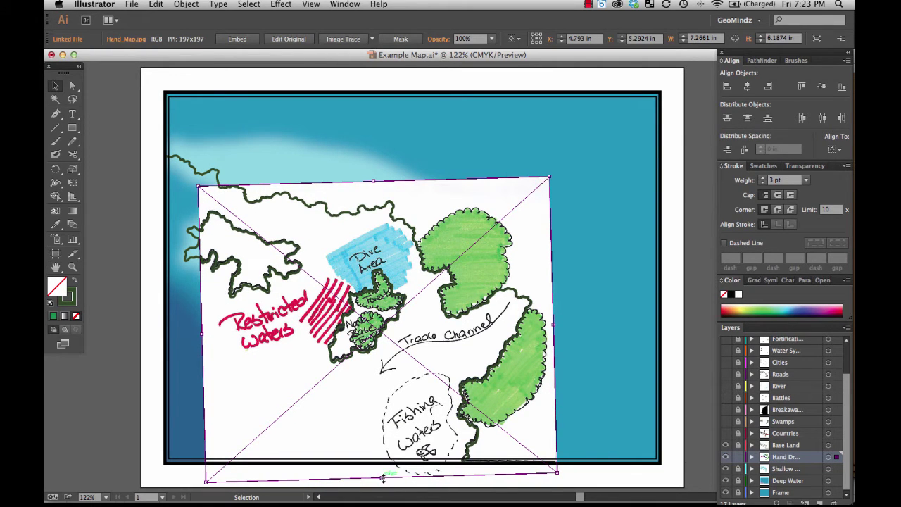
drag(394, 308, 389, 312)
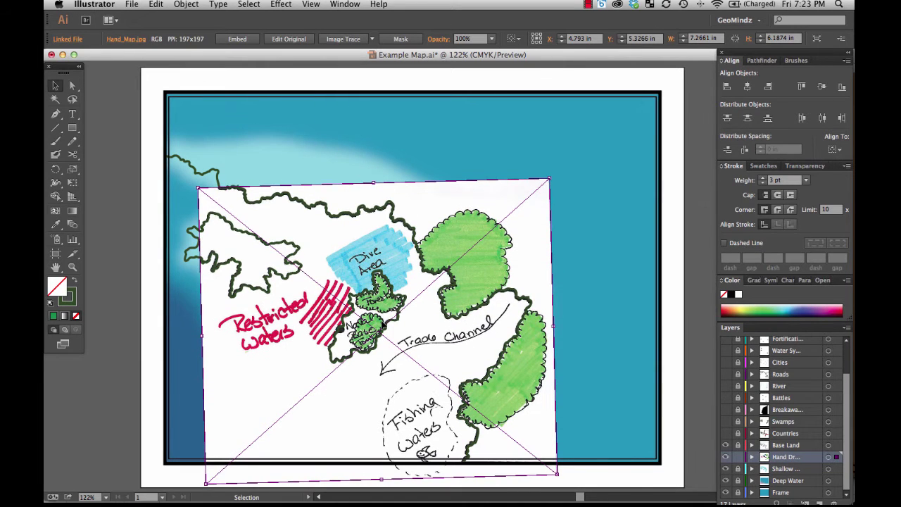
click(607, 316)
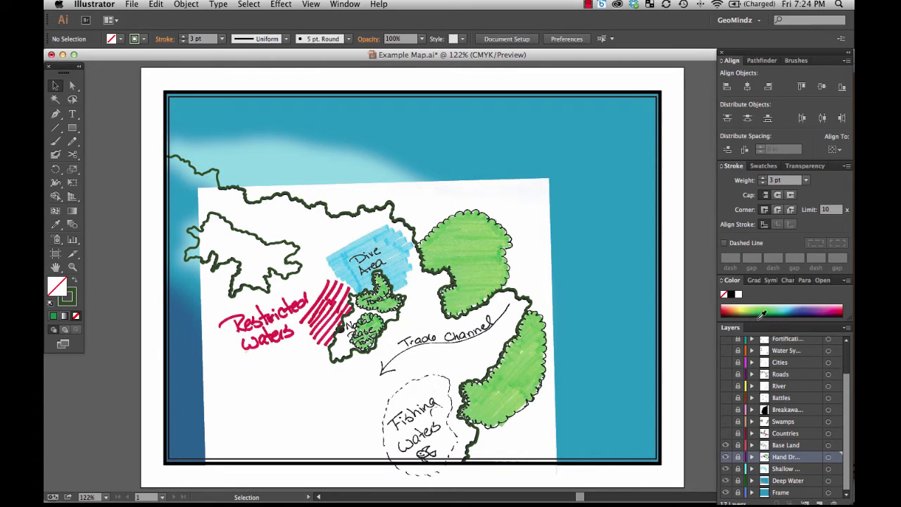
- Create a new layer above the hand-drawn map layer and name it Forest
click(819, 501)
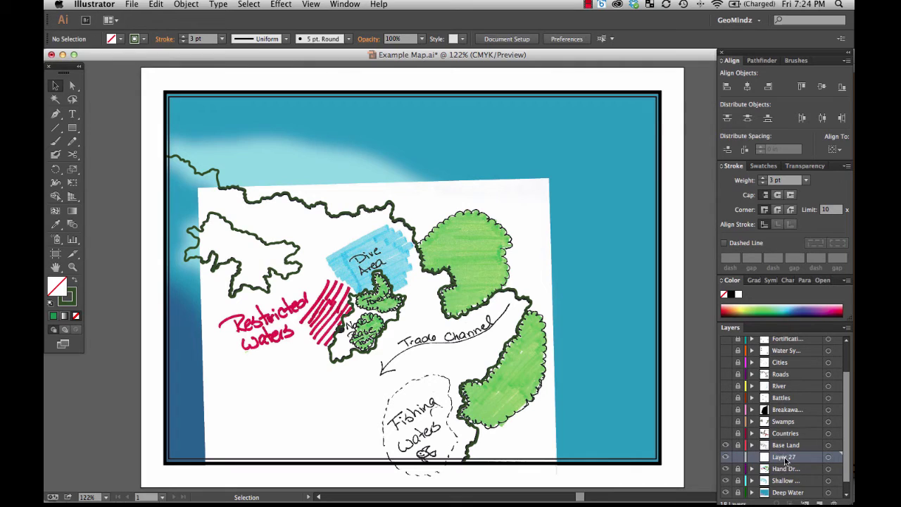
double_click(786, 457)
text(V)
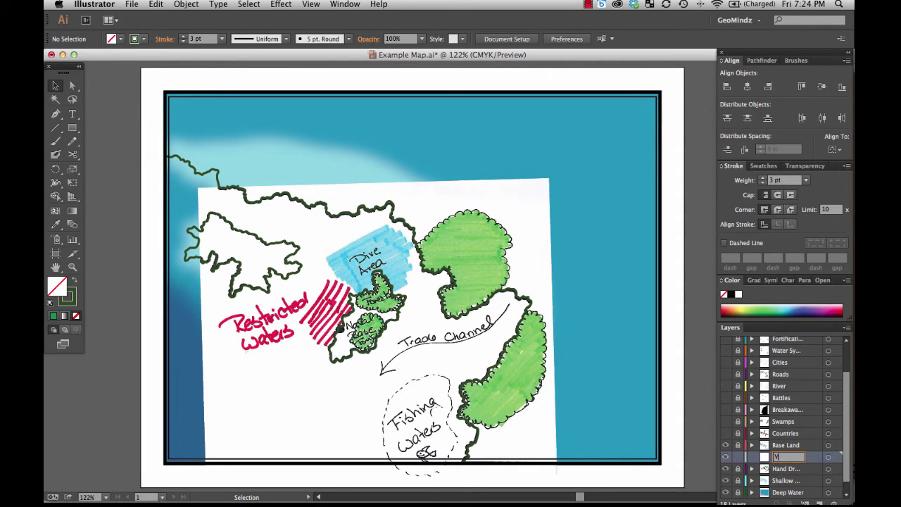
key(BackSpace)
text(Forest)
key(Return)
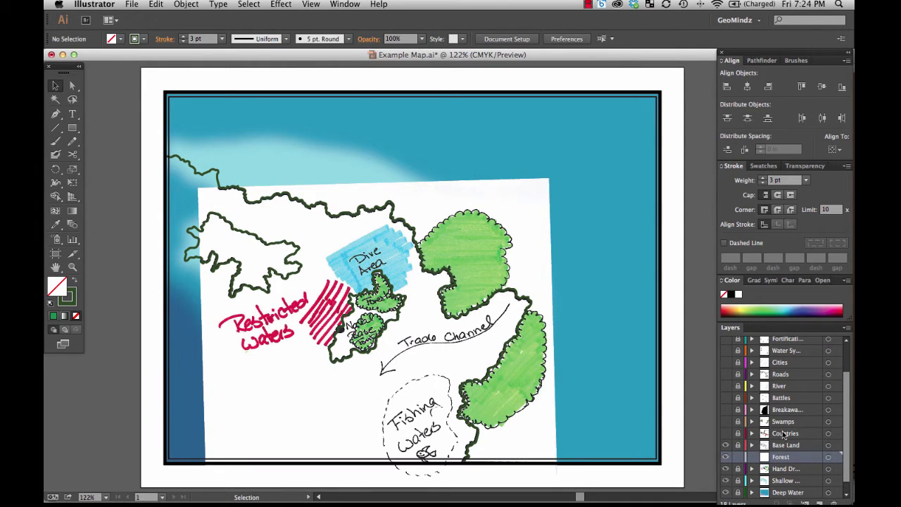
- Trace the scalloped outline of the large forest east of the Dive Area with the Pencil tool and refine its eastern edge
click(71, 140)
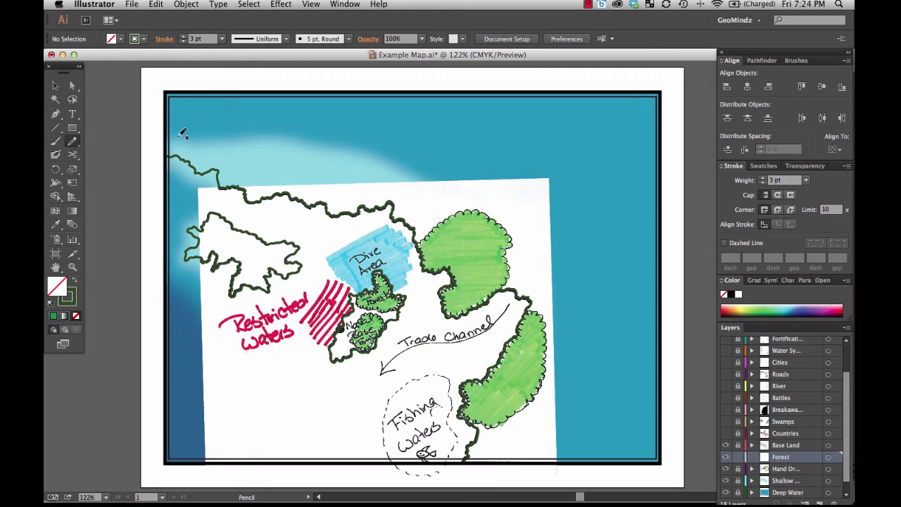
click(72, 267)
drag(400, 204, 546, 347)
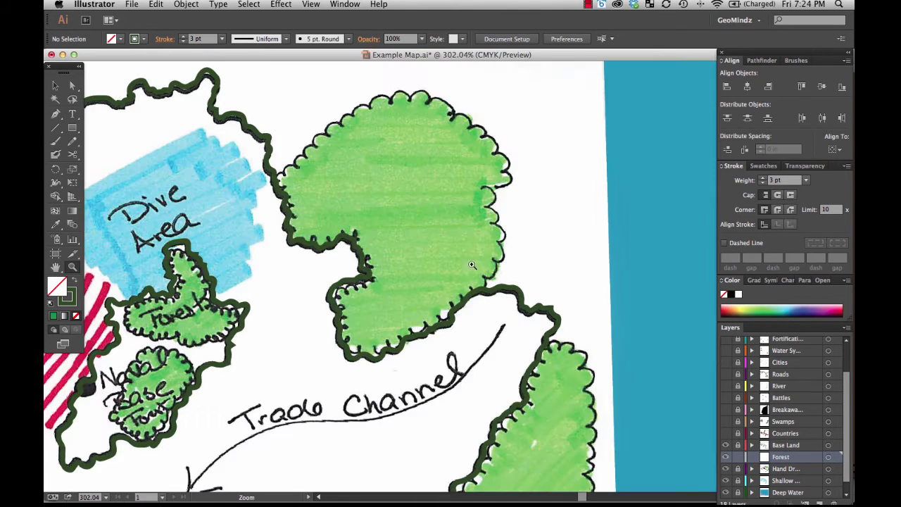
click(72, 141)
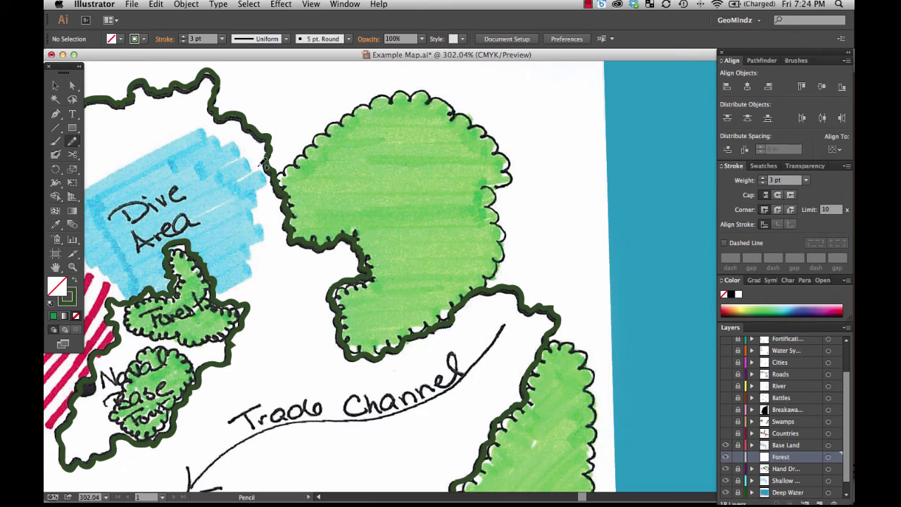
mouse_move(282, 172)
mouse_down()
mouse_move(401, 93)
mouse_move(453, 107)
mouse_move(509, 168)
mouse_move(490, 188)
mouse_move(477, 288)
mouse_move(405, 339)
mouse_move(364, 345)
mouse_move(346, 331)
mouse_move(337, 301)
mouse_move(365, 272)
mouse_move(361, 230)
mouse_move(352, 221)
mouse_move(330, 234)
mouse_move(296, 232)
mouse_move(279, 172)
mouse_up()
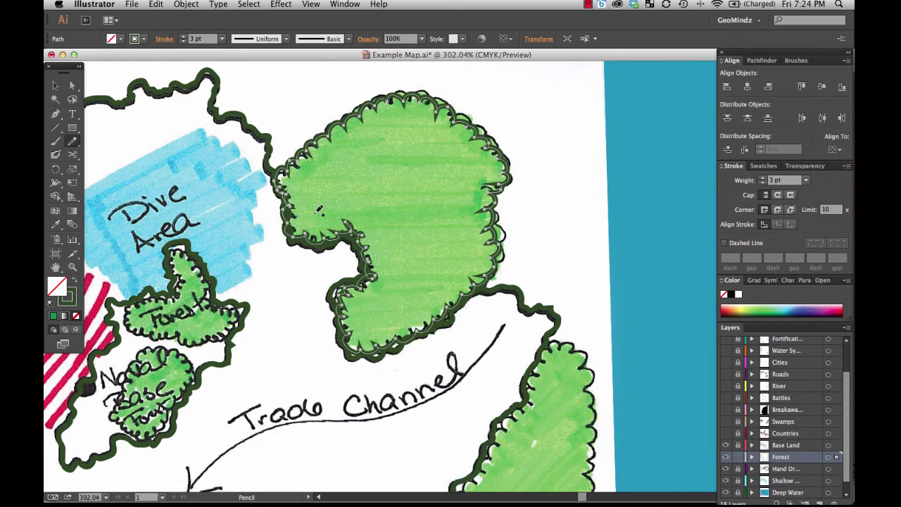
drag(484, 204, 486, 202)
- Fill the traced forest shape with solid green and deselect it
click(54, 316)
click(56, 85)
click(148, 123)
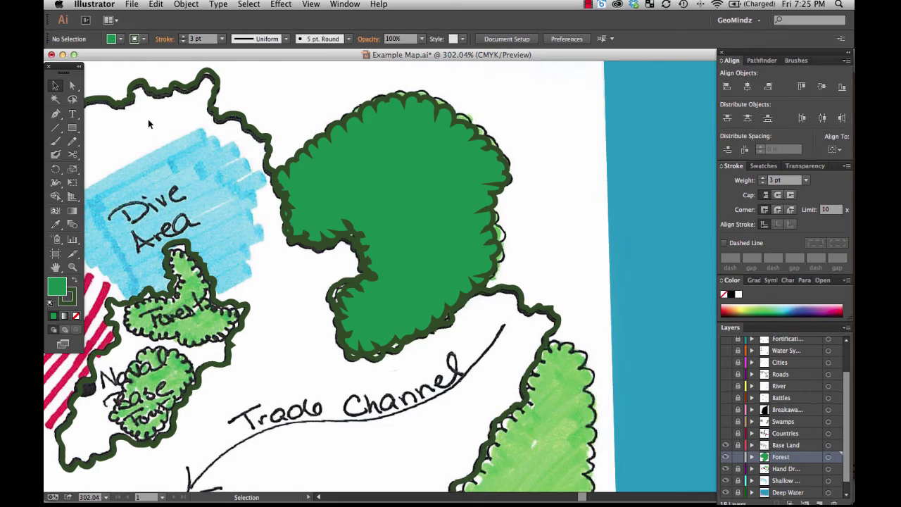
- Trace the curved shaft of the Trade Channel arrow with the Pencil tool
scroll(148, 124, down, 5)
click(71, 140)
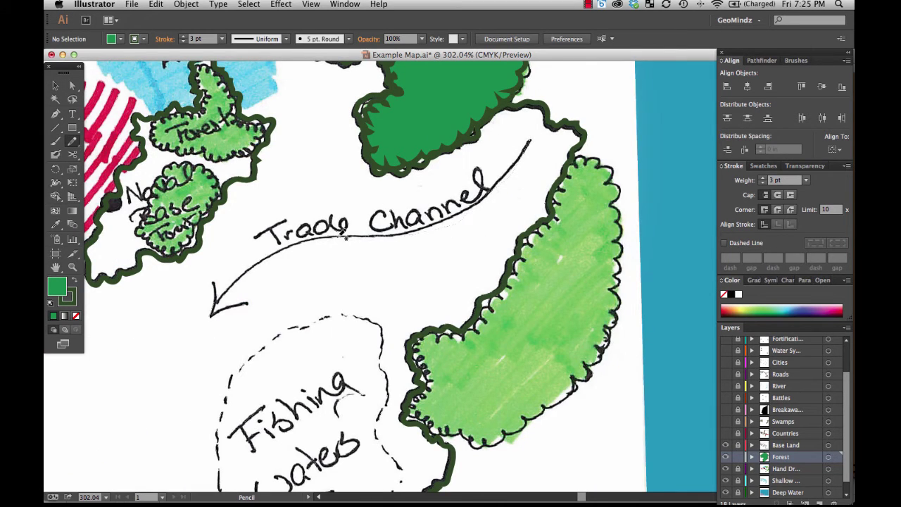
mouse_move(344, 237)
mouse_down()
mouse_move(217, 307)
mouse_move(256, 262)
mouse_move(295, 243)
mouse_move(390, 237)
mouse_move(442, 221)
mouse_move(494, 184)
mouse_move(528, 142)
mouse_up()
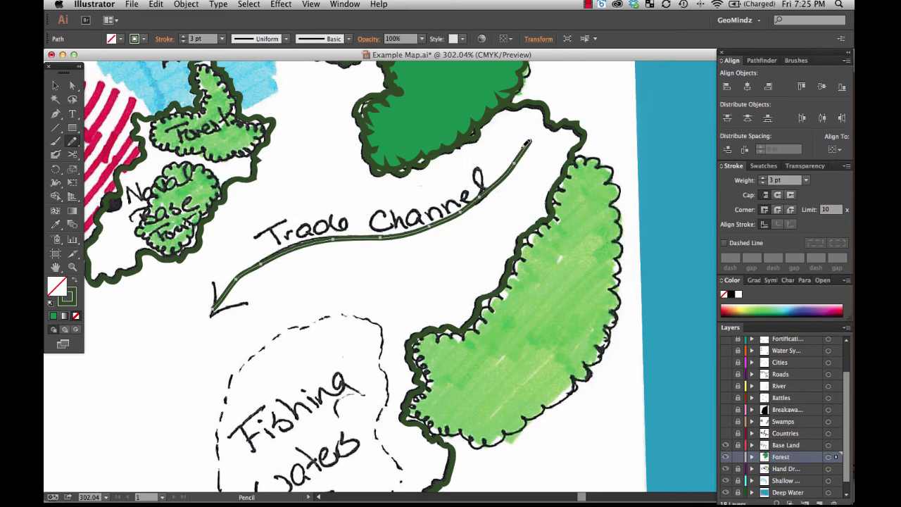
- Redraw sections of the Trade Channel path with the Pencil tool to smooth it along the sketched curve
drag(450, 227, 500, 185)
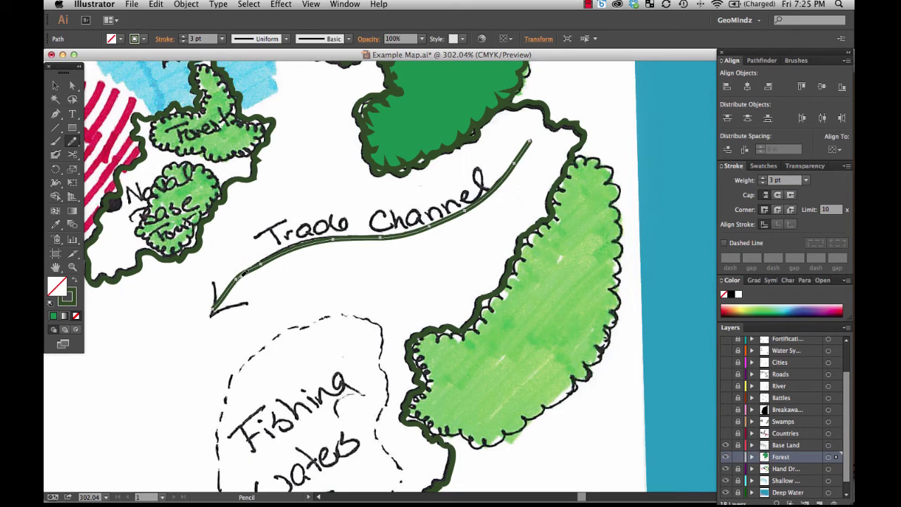
mouse_move(243, 274)
mouse_down()
mouse_move(280, 250)
mouse_move(334, 234)
mouse_up()
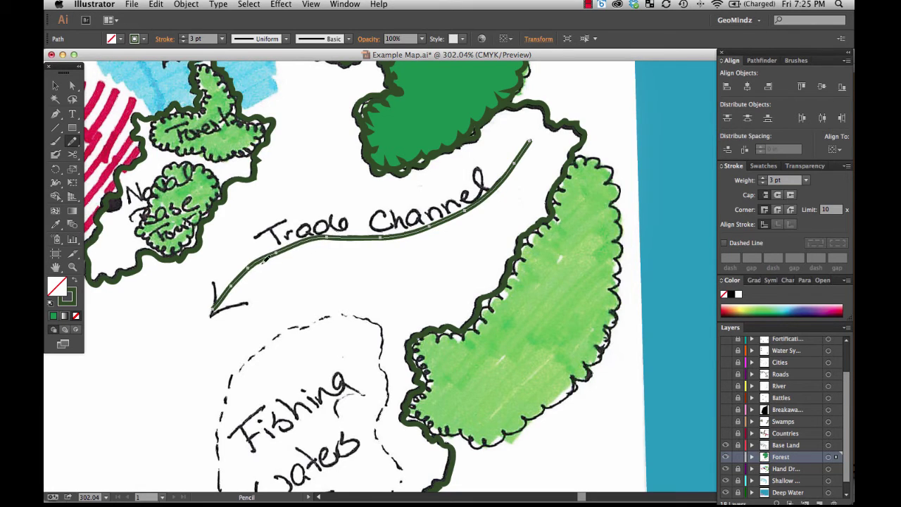
drag(266, 259, 332, 236)
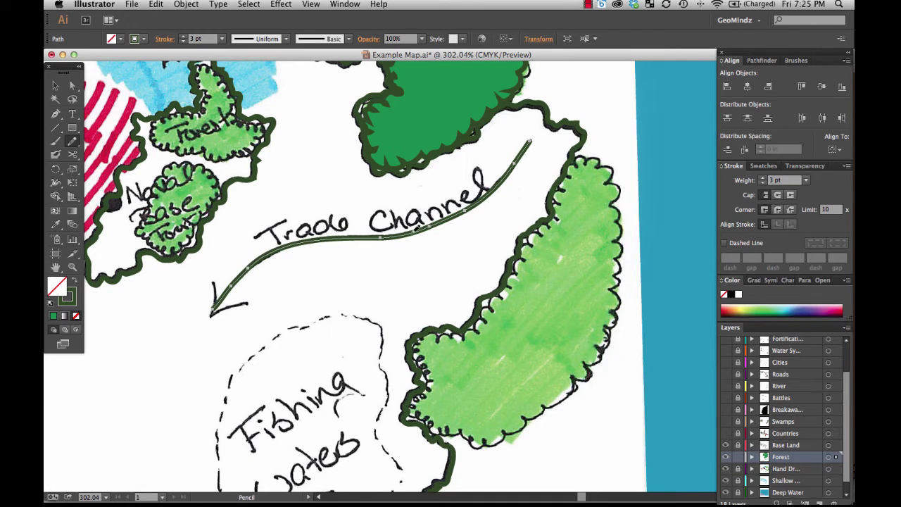
drag(394, 233, 497, 191)
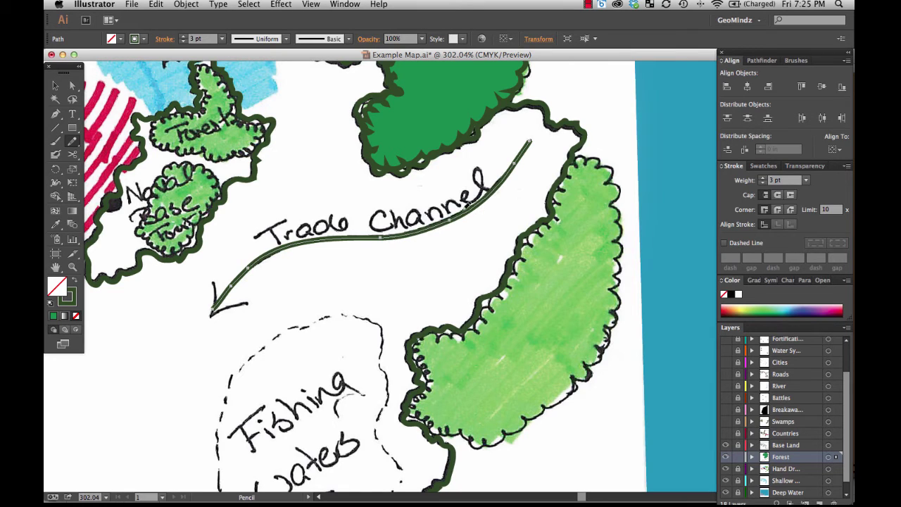
- Apply the red-and-black brush with a circle start and arrowhead end to the Trade Channel path, deselect it and show the whole map
click(795, 60)
scroll(848, 107, down, 1)
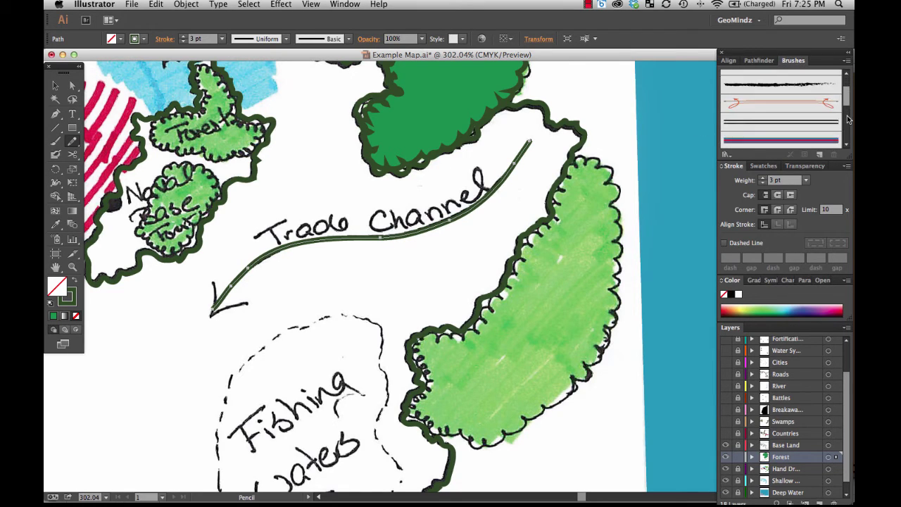
scroll(834, 133, down, 3)
scroll(838, 139, down, 3)
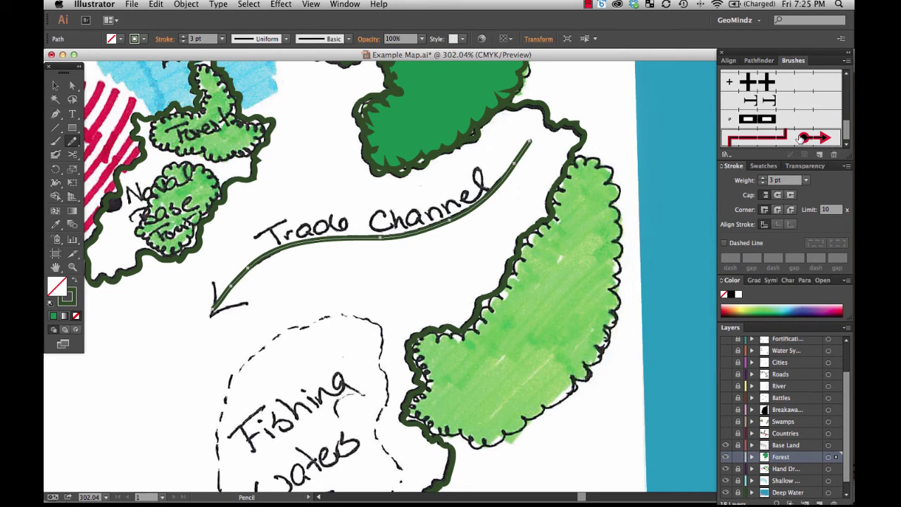
click(800, 138)
click(55, 85)
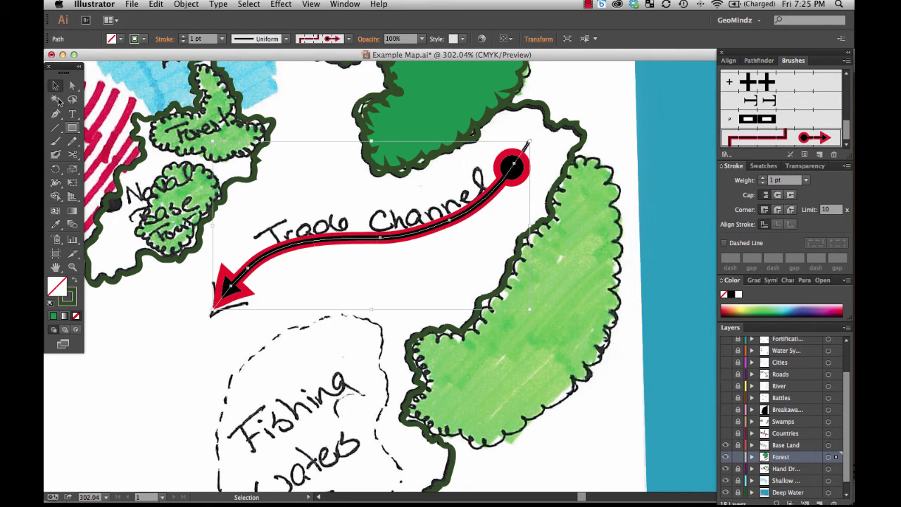
click(142, 321)
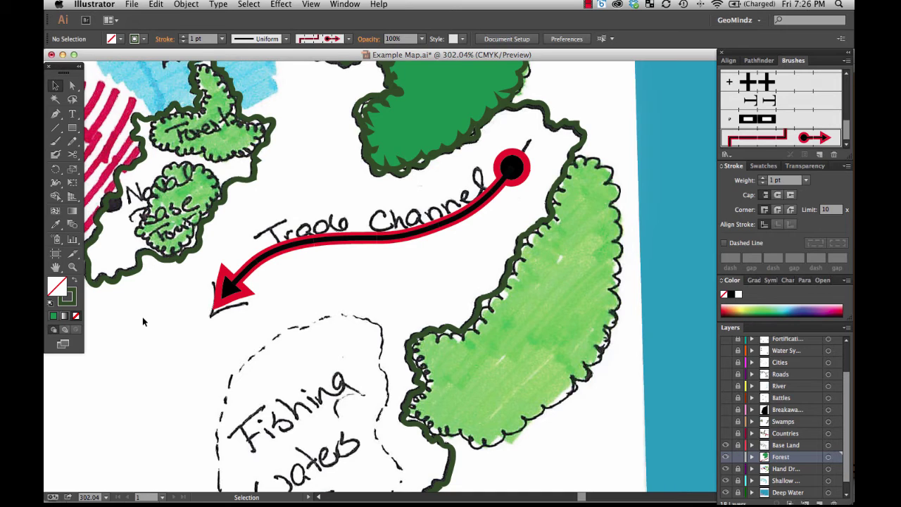
key(super+0)
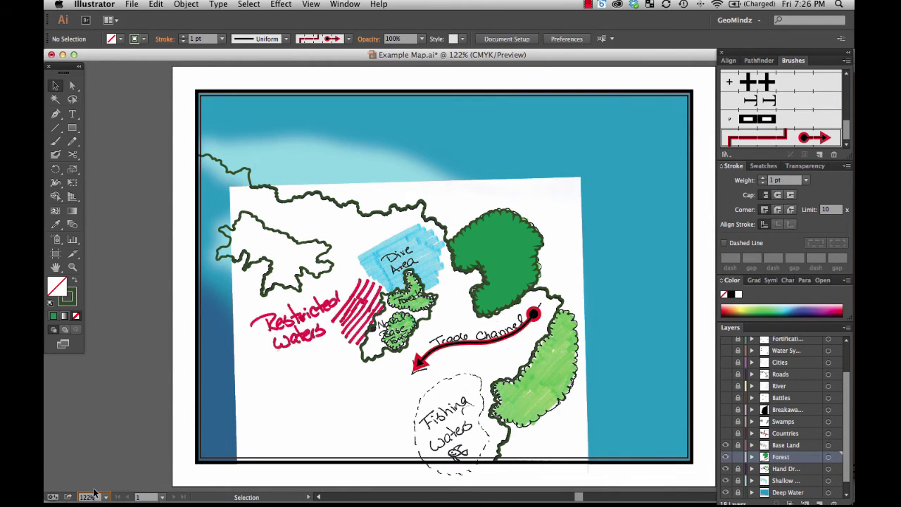